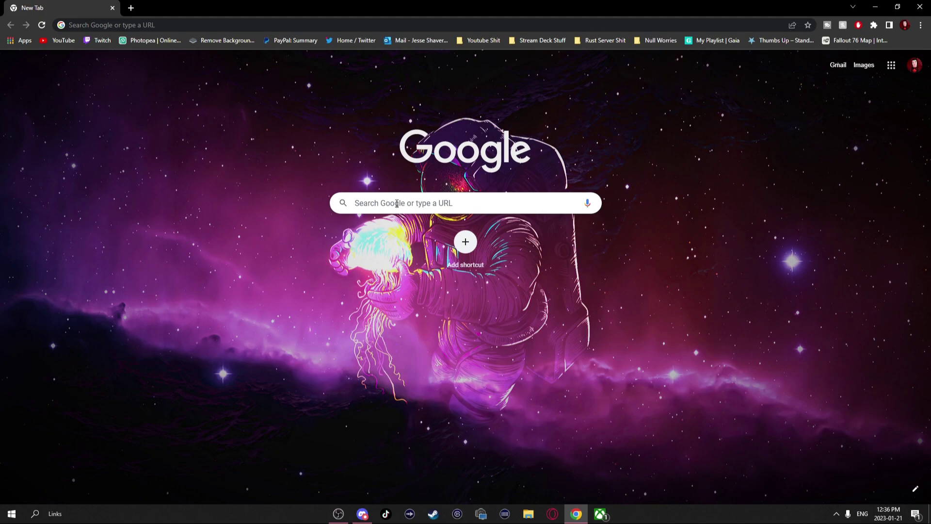
Insert raised-hands and heart emojis into the Google search box via the Win+period emoji picker.
left_click(397, 203)
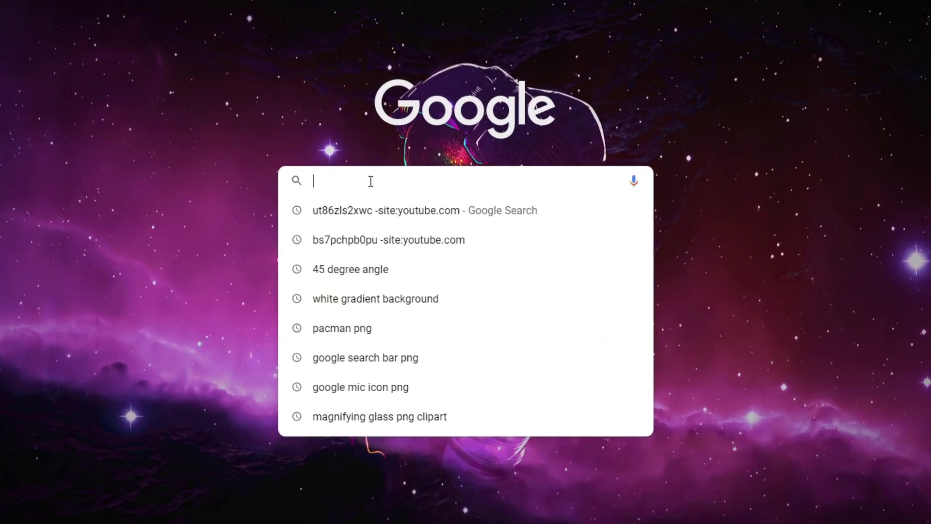
key("super+period")
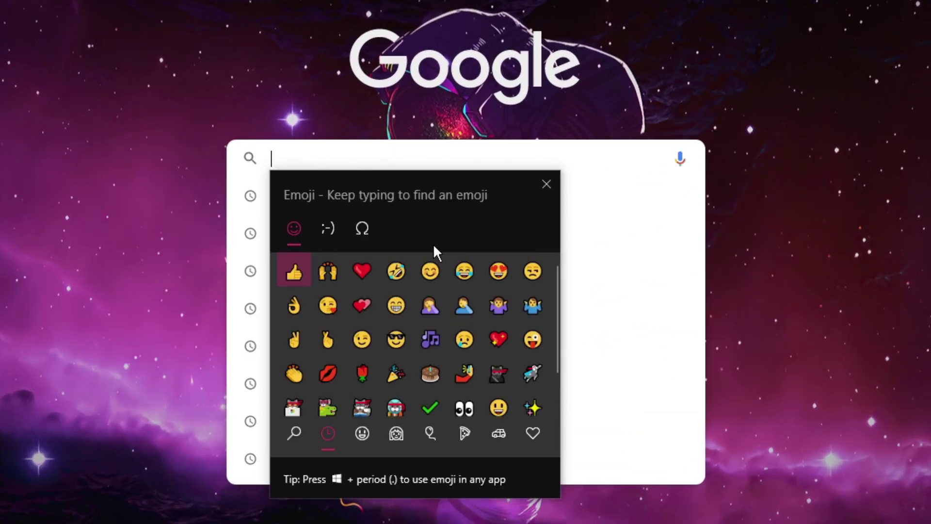
left_click(327, 269)
left_click(361, 305)
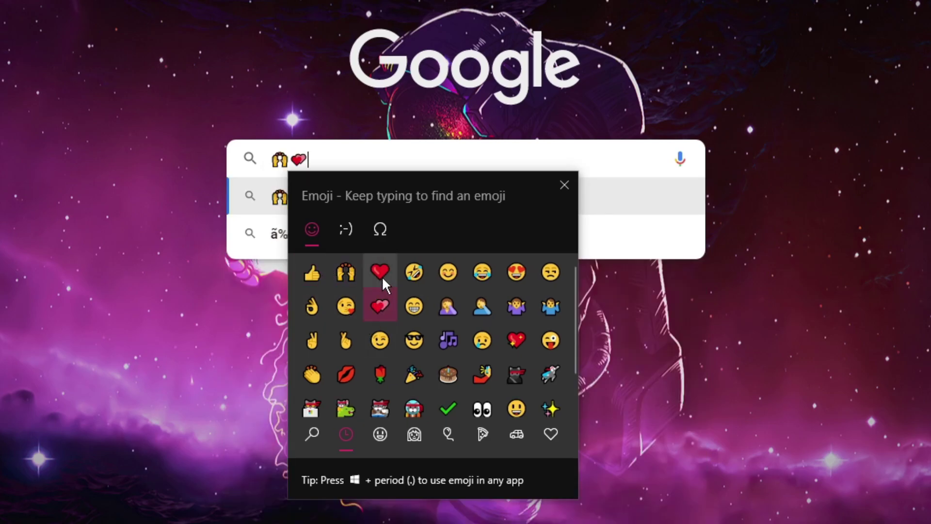
left_click(361, 271)
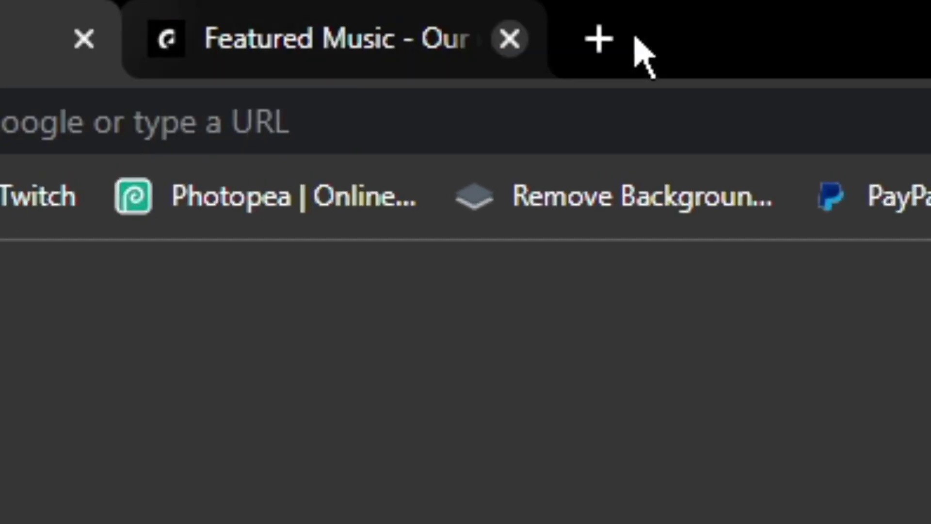
Reopen the closed tab, then shake the Chrome title bar to minimize all other windows.
key("ctrl+w")
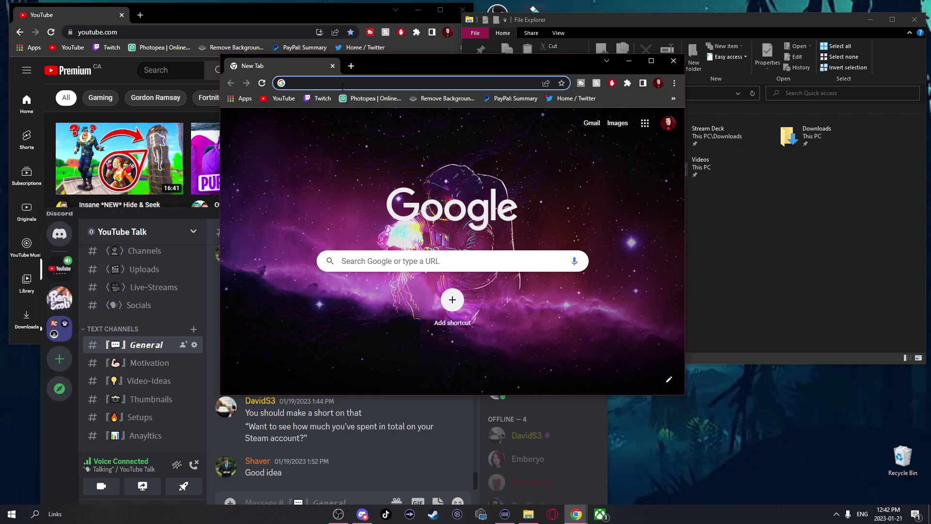
left_click_drag(286, 68, 443, 89)
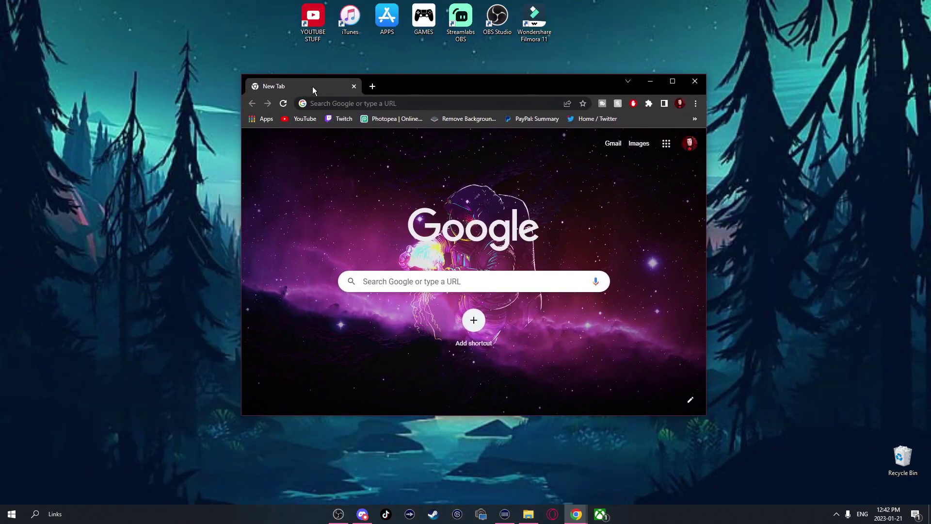
left_click_drag(442, 89, 324, 107)
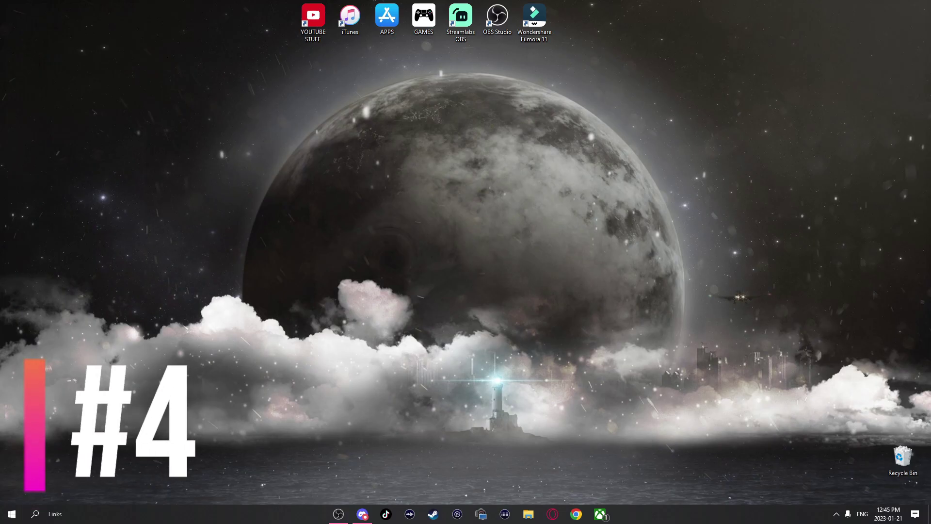
mouse_move(393, 327)
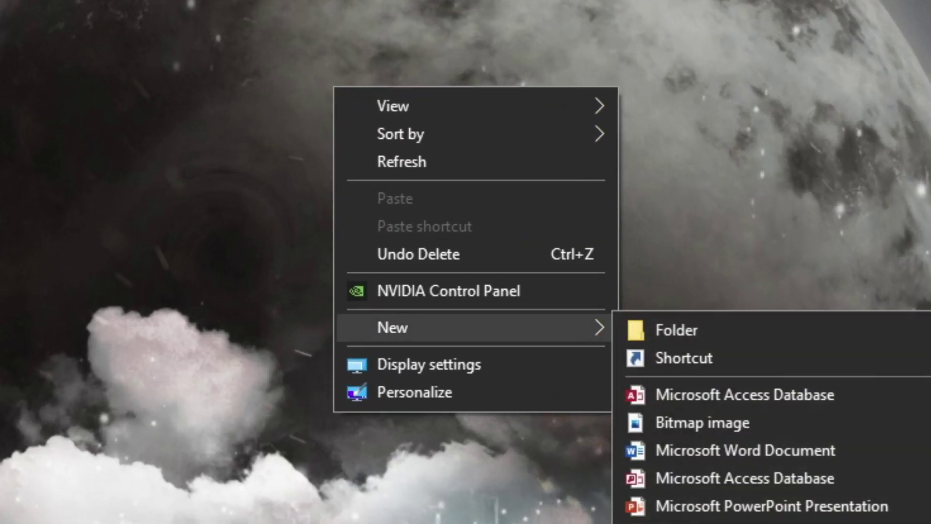
Create a slidetoshutdown desktop shortcut, finish it, and launch it to see the slide-to-shut-down screen.
left_click(605, 318)
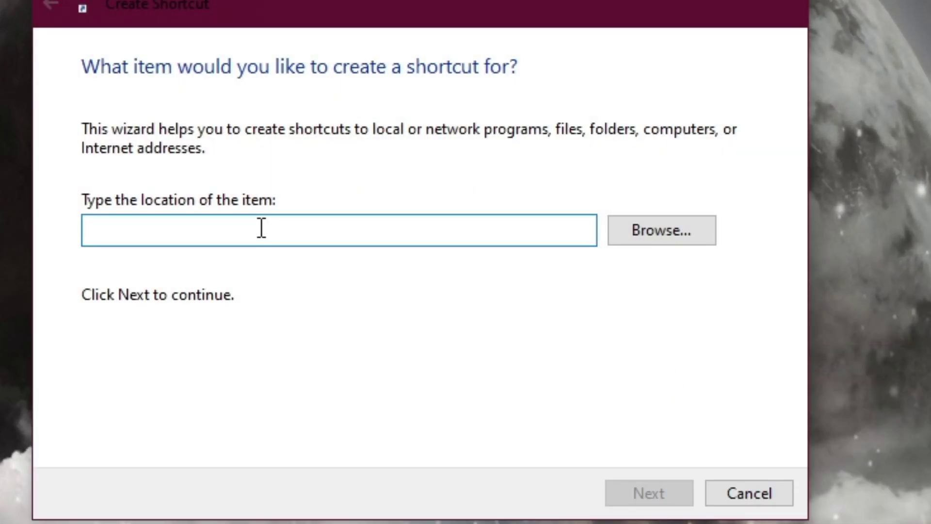
type("slid")
type("etos")
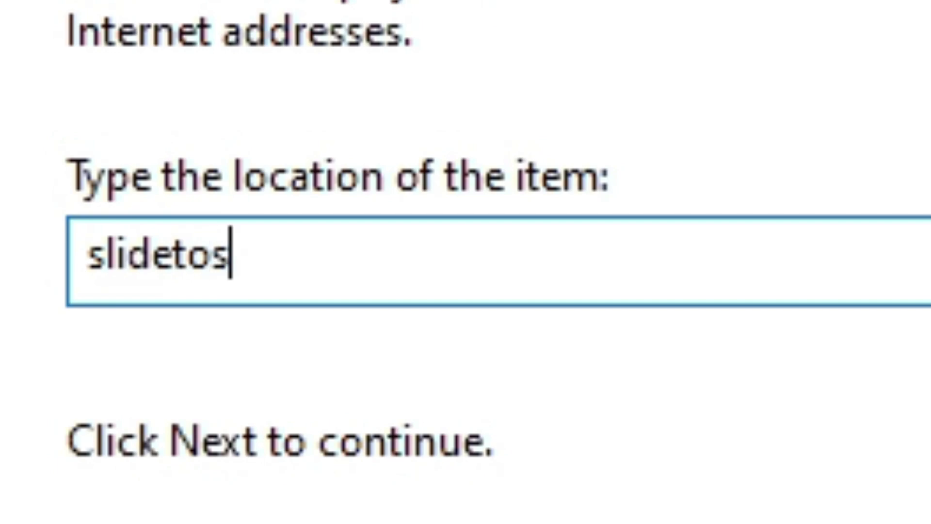
type("hutdown")
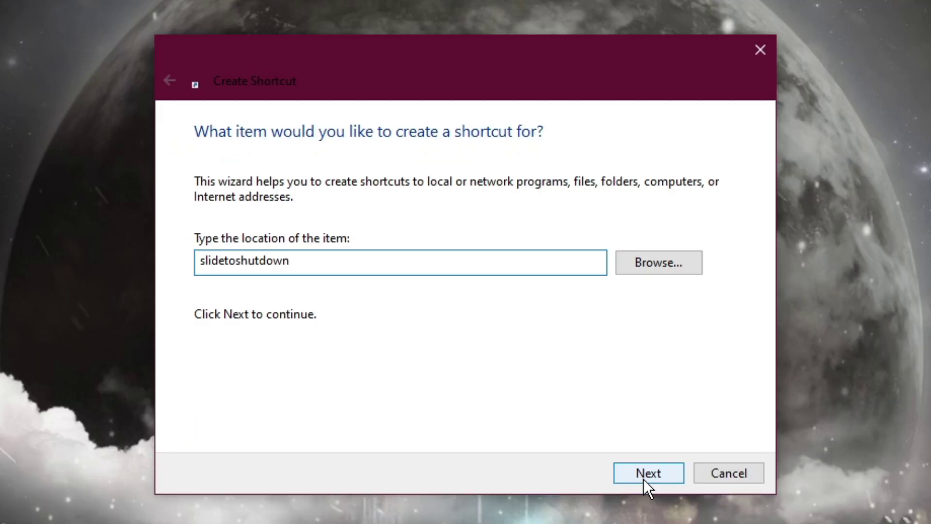
left_click(644, 479)
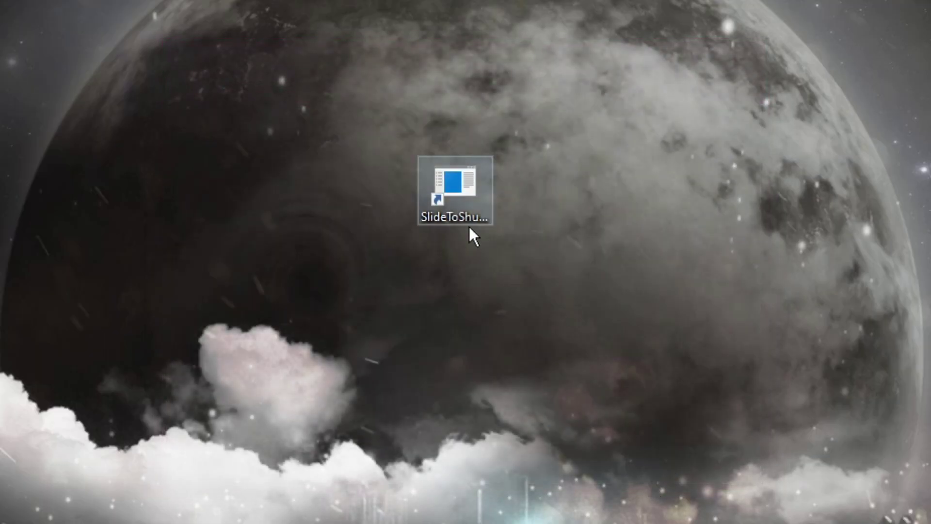
double_click(470, 191)
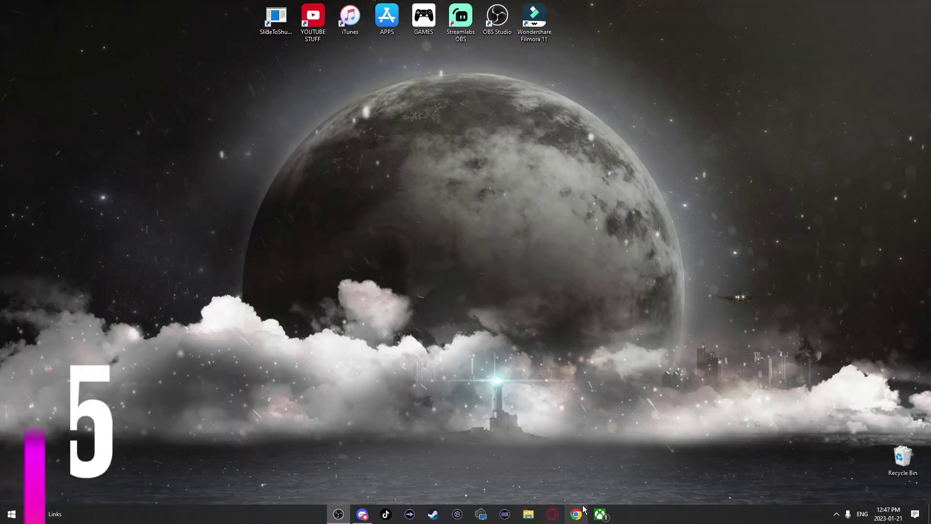
left_click(577, 514)
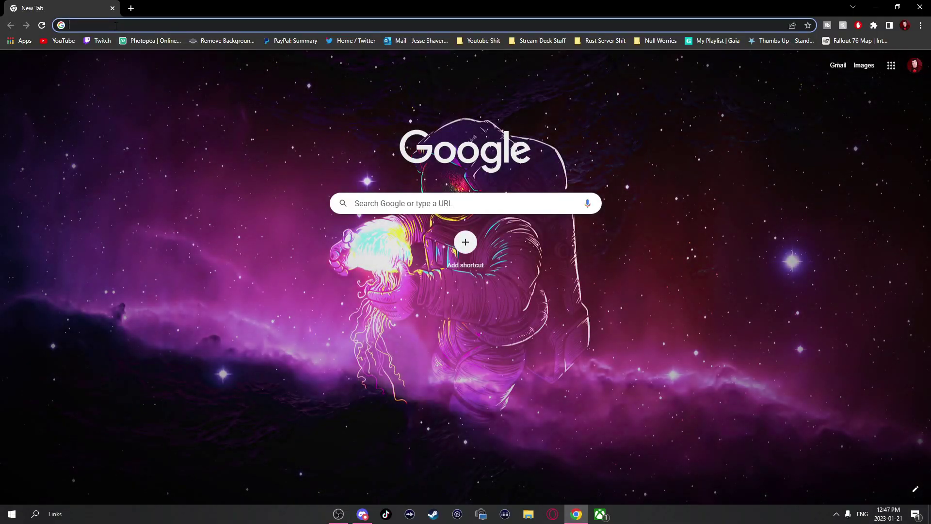
Load chrome://flags, find the global media controls flags and leave Cast start/stop at Default.
left_click(115, 26)
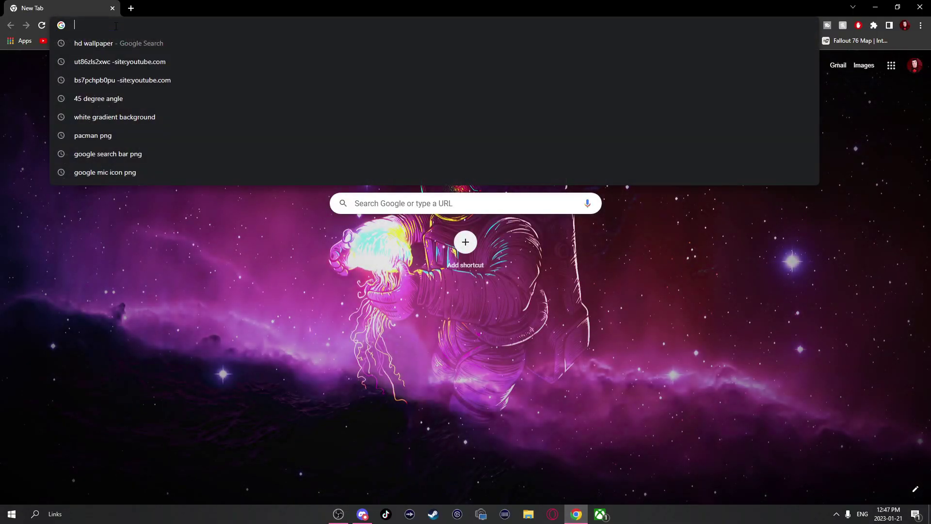
type("chrome:")
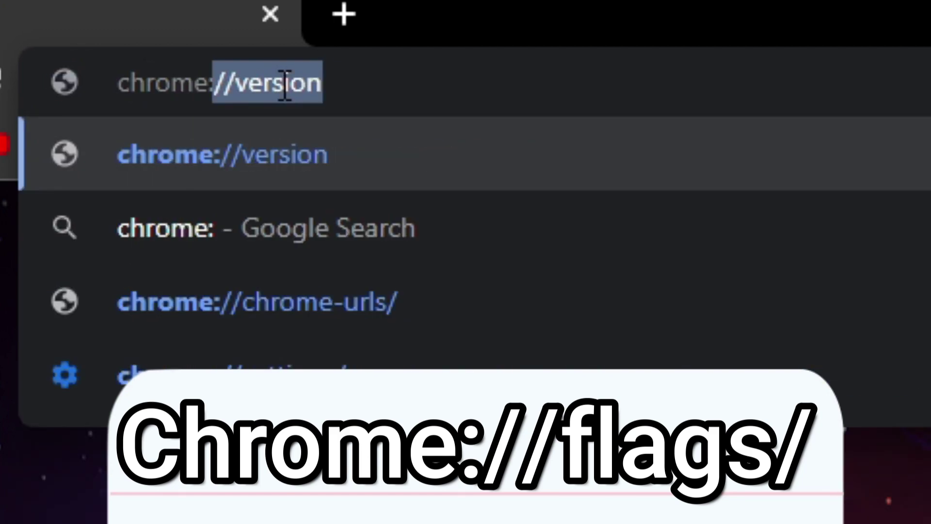
type("//flags")
key("Return")
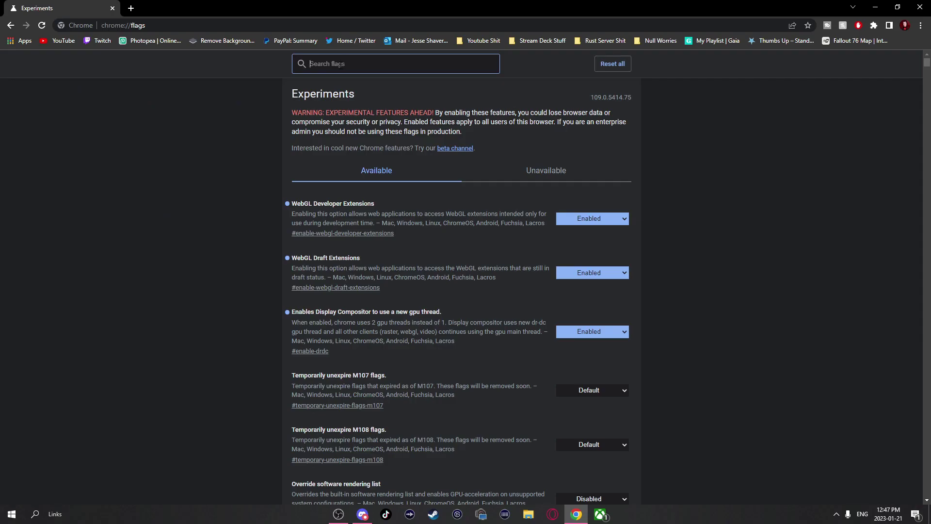
type("glob")
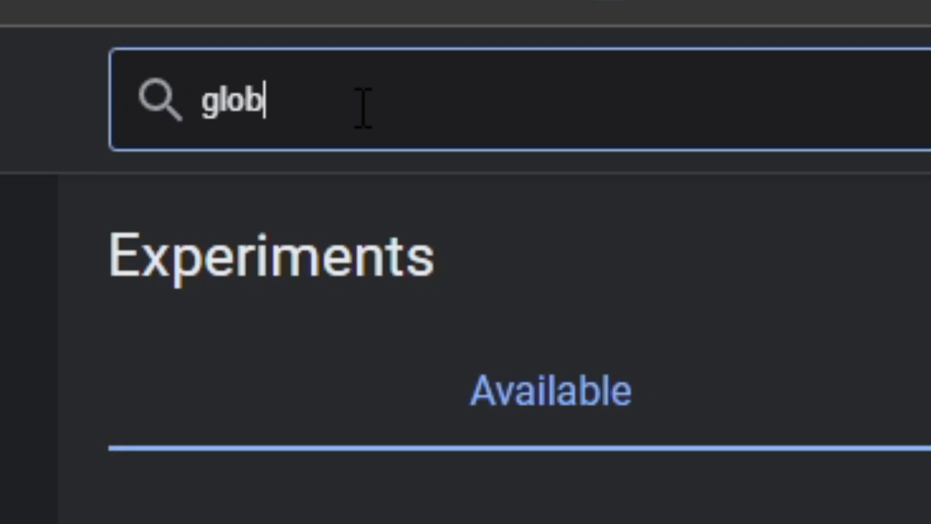
type("al")
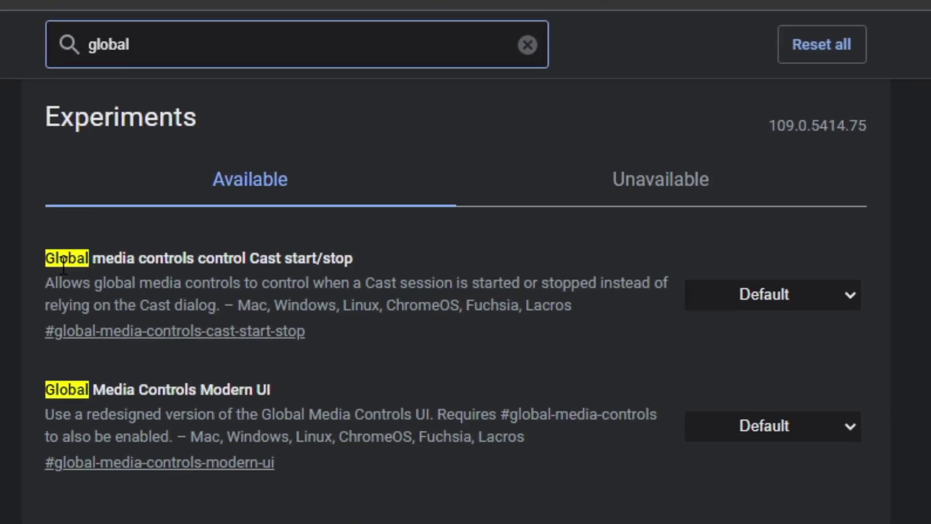
left_click(796, 289)
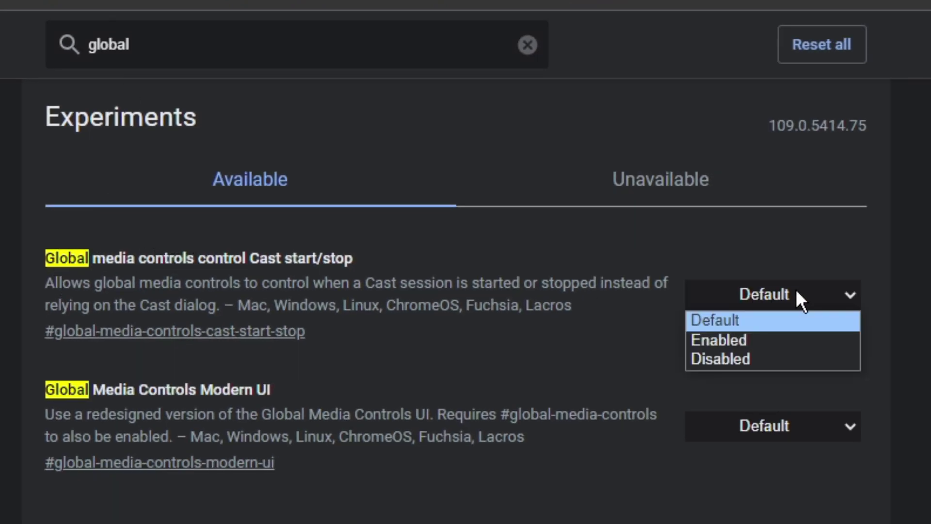
left_click(796, 289)
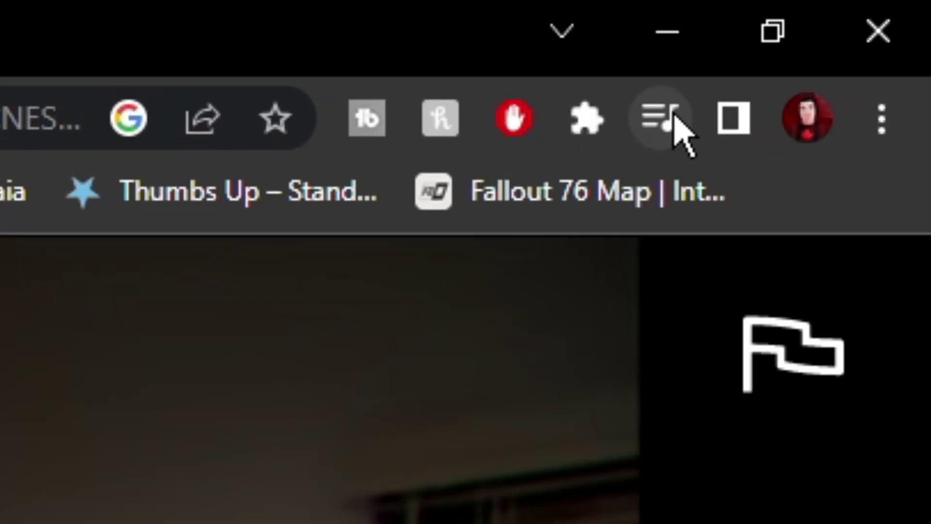
Pop the playing Netflix video into a floating picture-in-picture window from the media controls button.
left_click(665, 120)
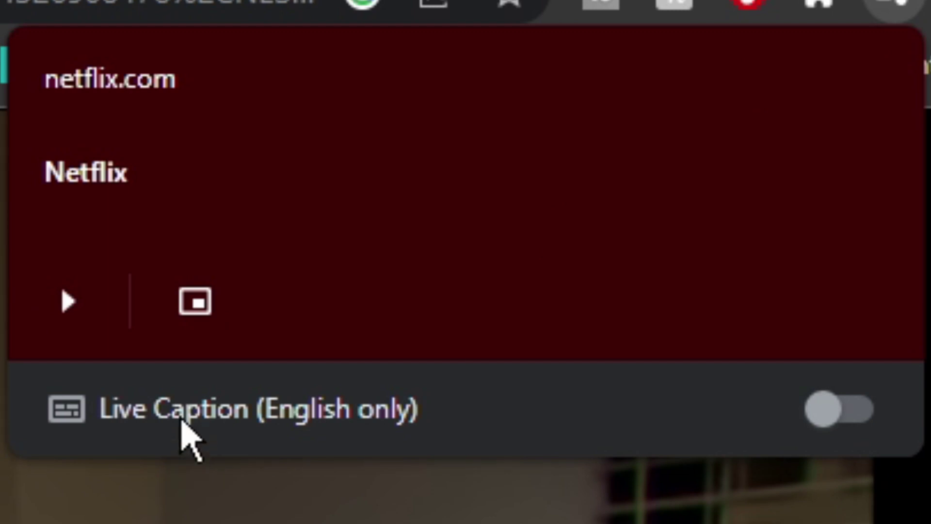
left_click(196, 302)
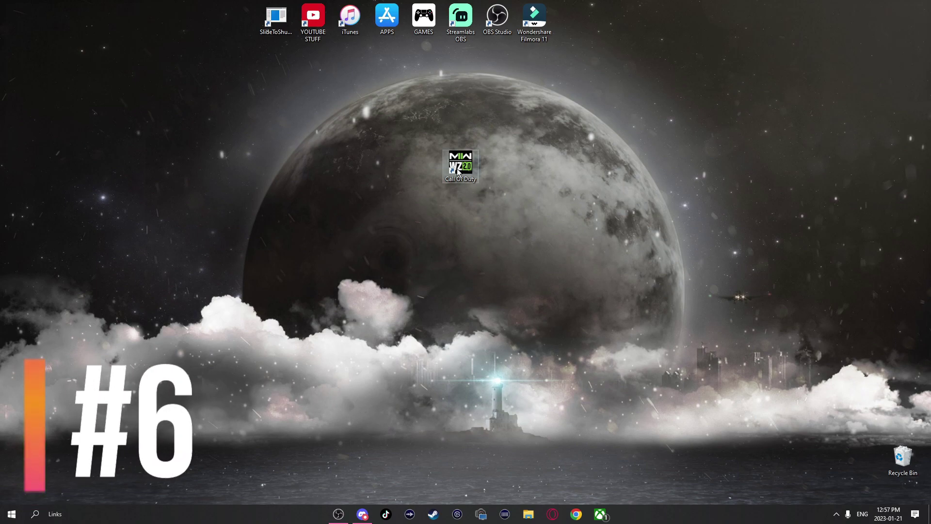
Assign Ctrl+Alt+A as the launch hotkey in the Call Of Duty shortcut's properties and save it.
right_click(459, 166)
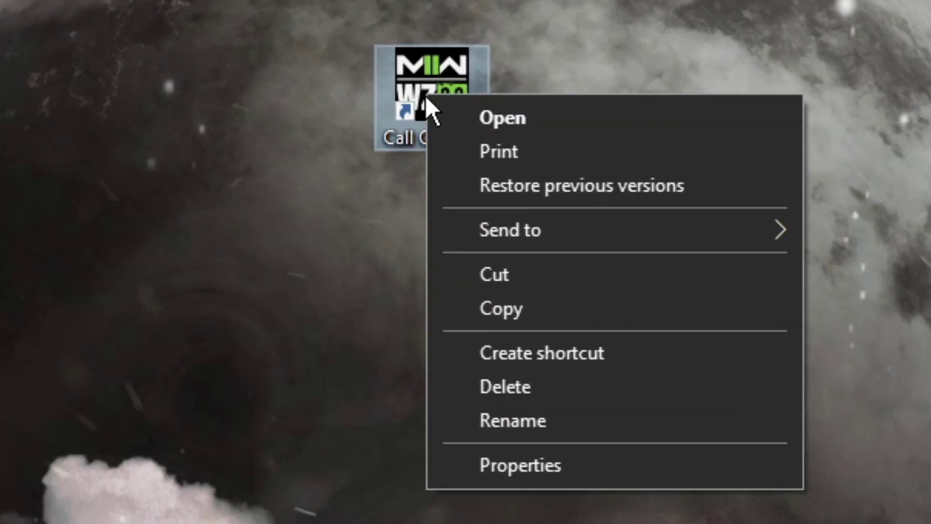
left_click(534, 469)
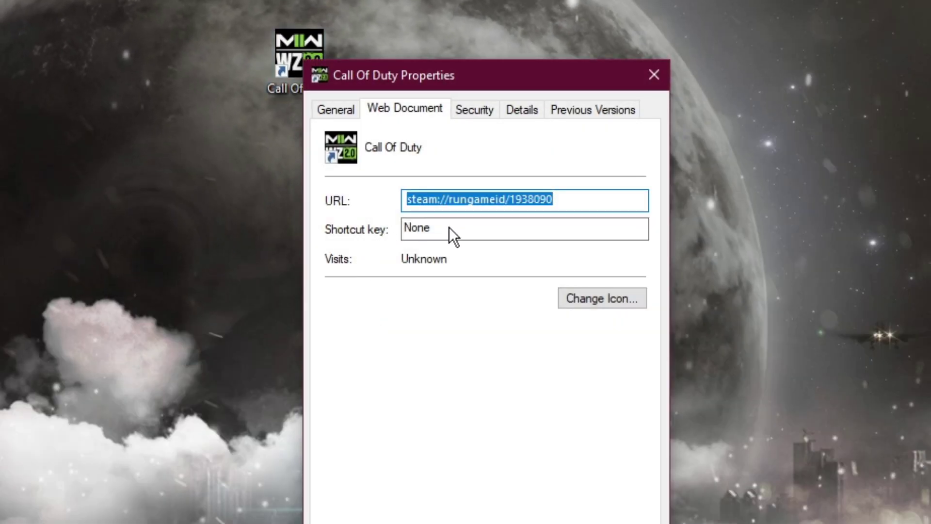
left_click(449, 227)
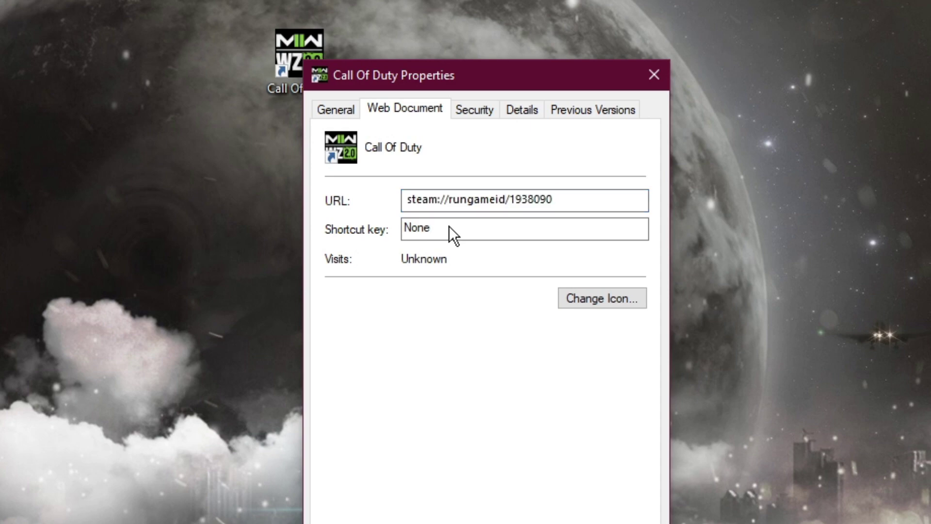
key("ctrl+alt+a")
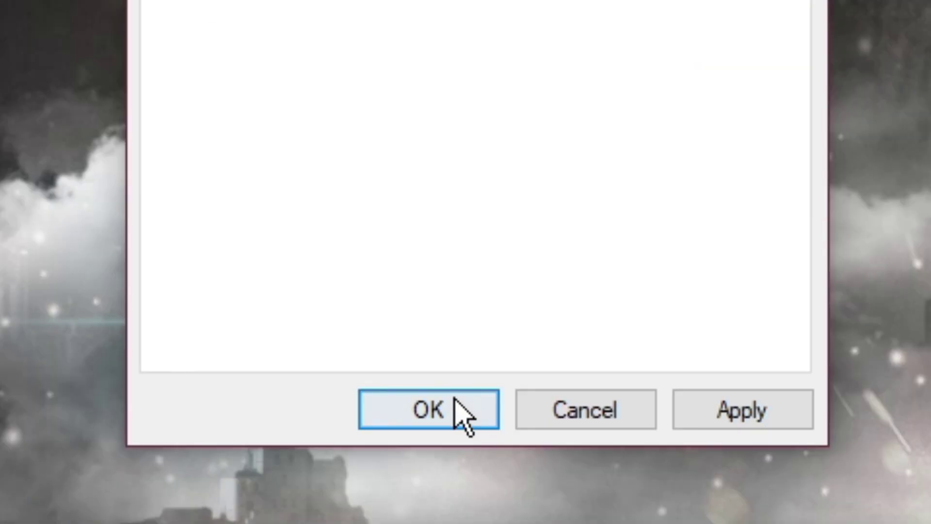
left_click(455, 399)
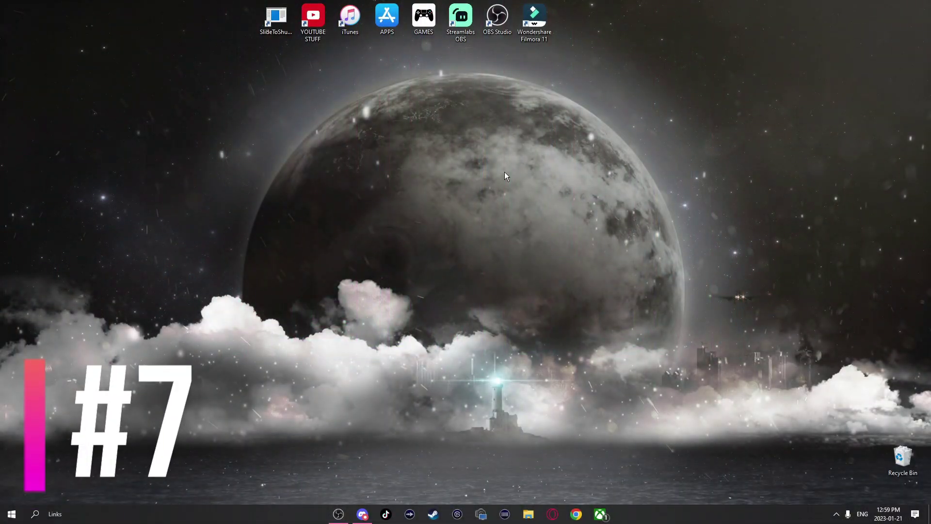
Launch mrt from the Run dialog and start a Quick scan for malicious software.
key("super+r")
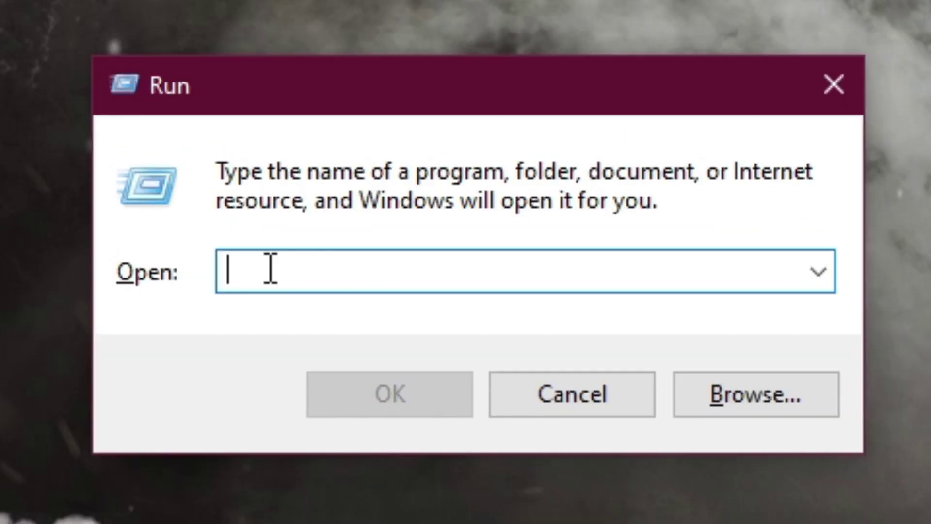
type("mrt")
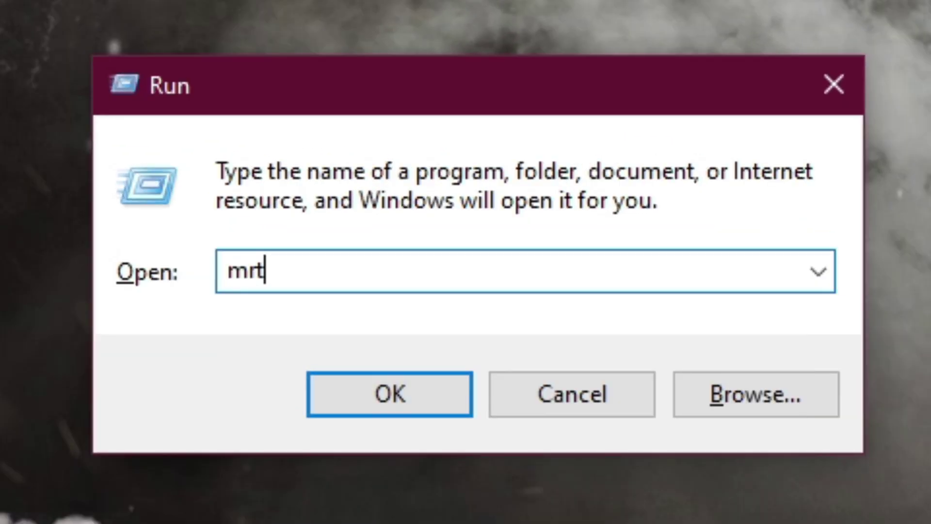
left_click(422, 407)
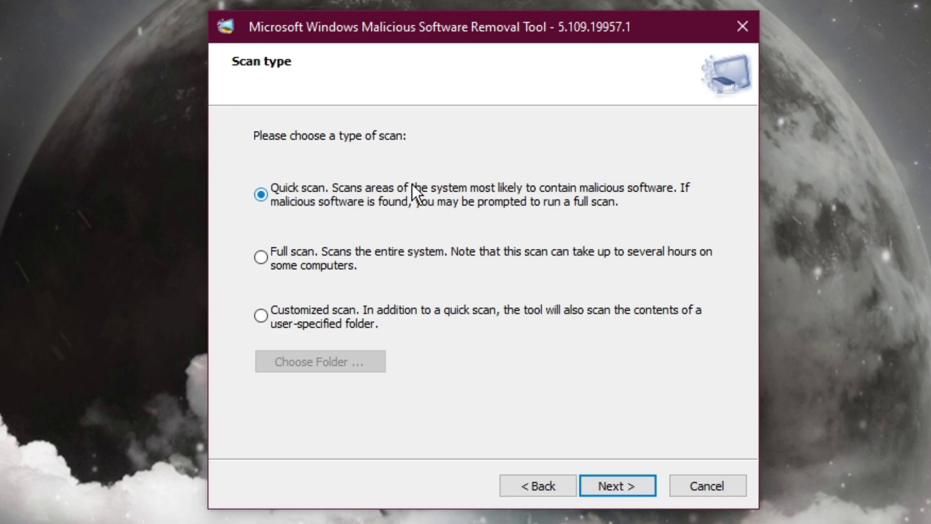
left_click(626, 483)
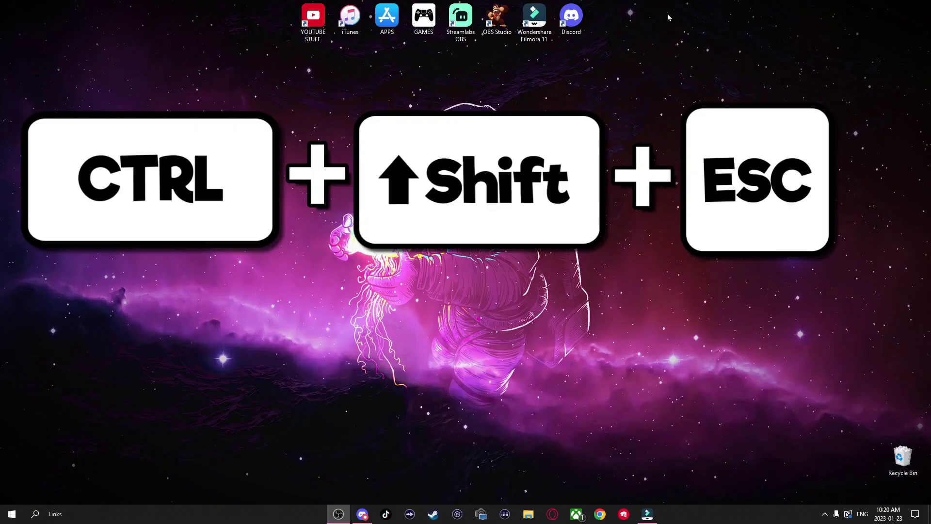
Bring up Task Manager and set it to stay always on top.
key("ctrl+shift+Escape")
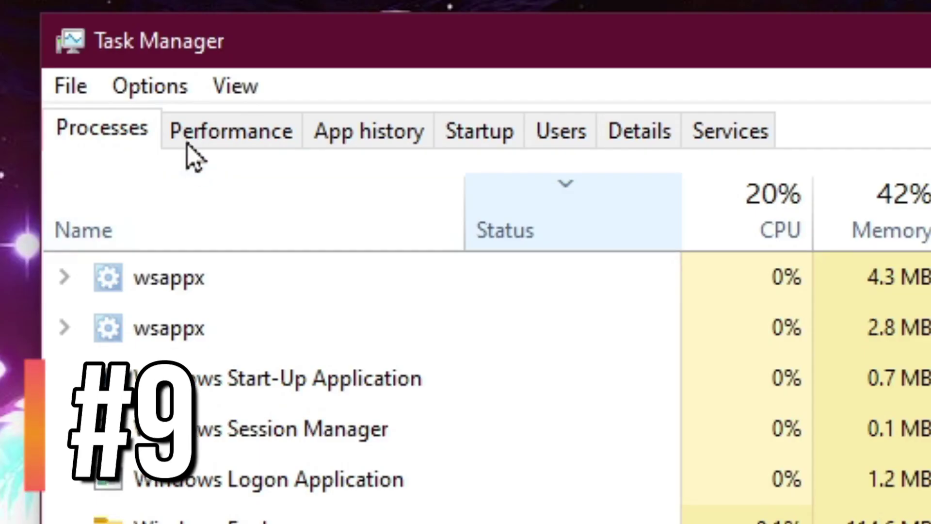
left_click(151, 89)
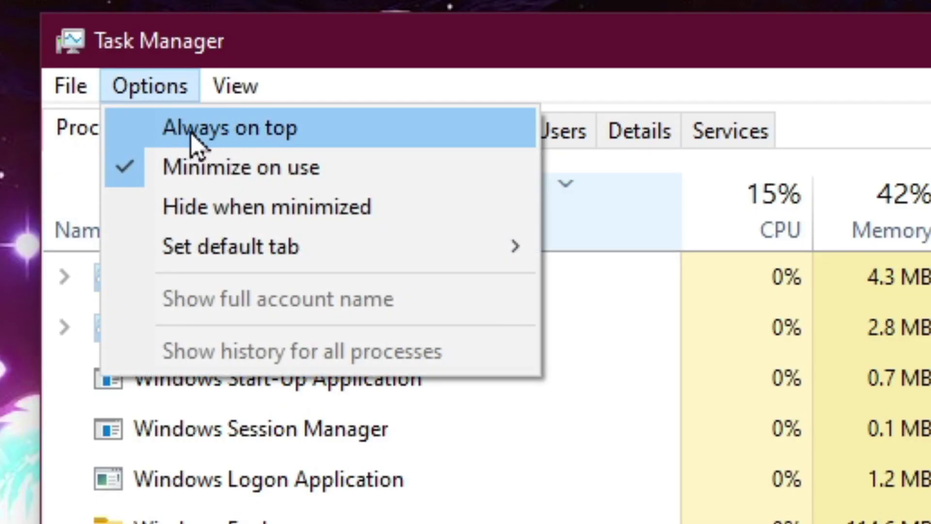
left_click(182, 135)
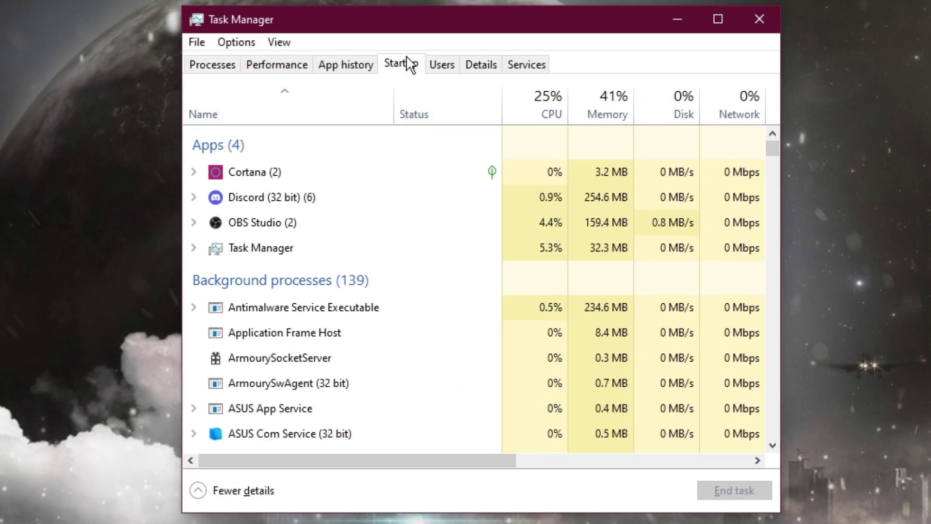
Switch to the Startup list and disable Xbox App Services and Cortana from launching at startup.
left_click(407, 64)
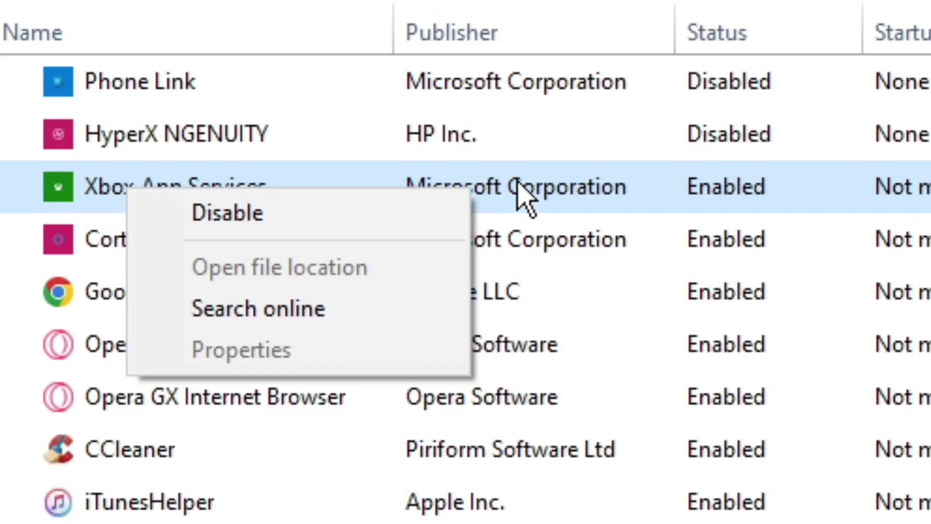
right_click(518, 182)
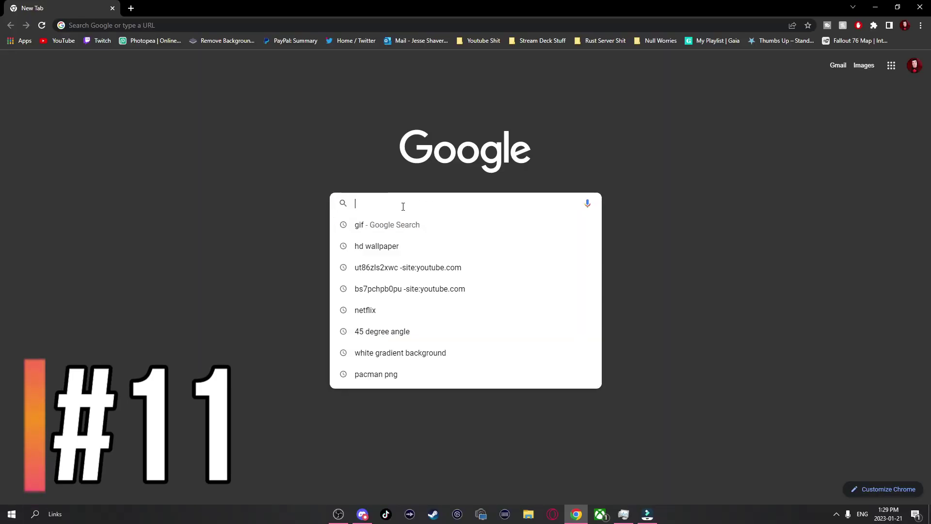
type("GIF")
Search Google Images for GIF, save the skeleton GIF and upload it as the Chrome new-tab background.
key("Return")
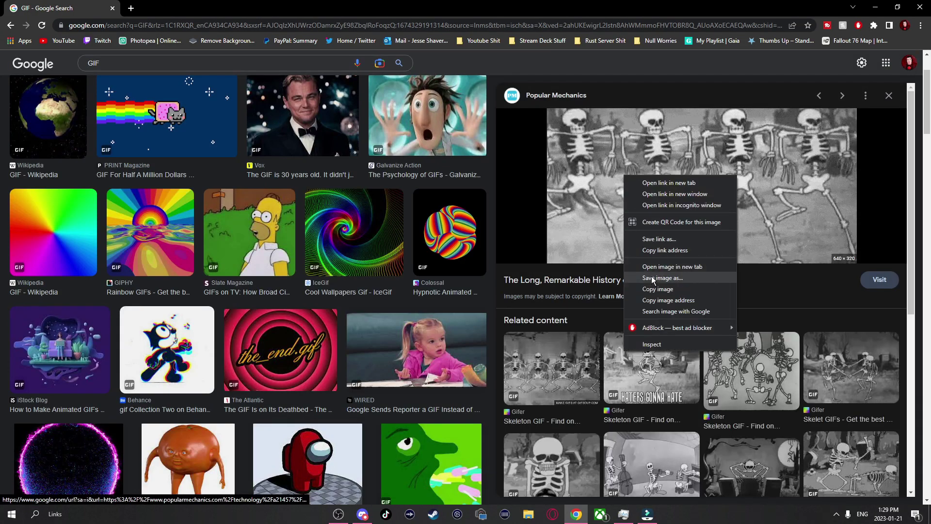
left_click(653, 278)
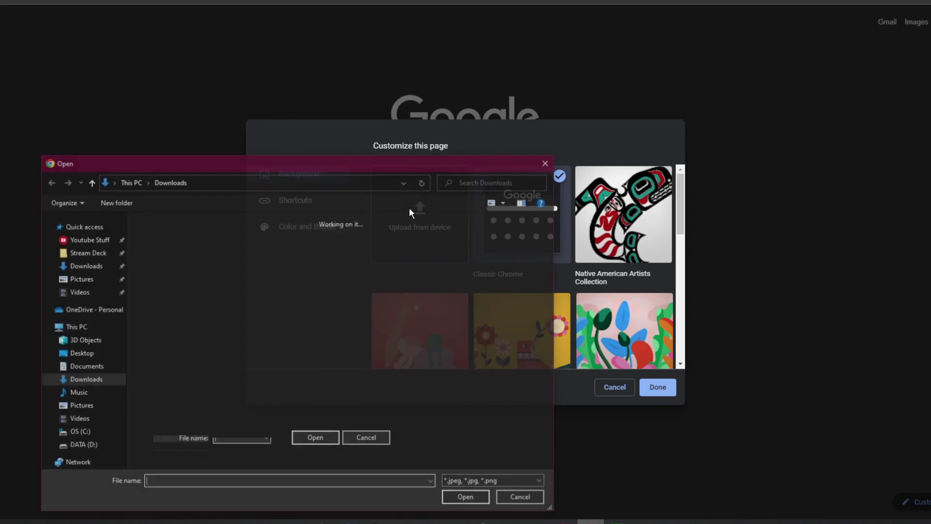
double_click(171, 267)
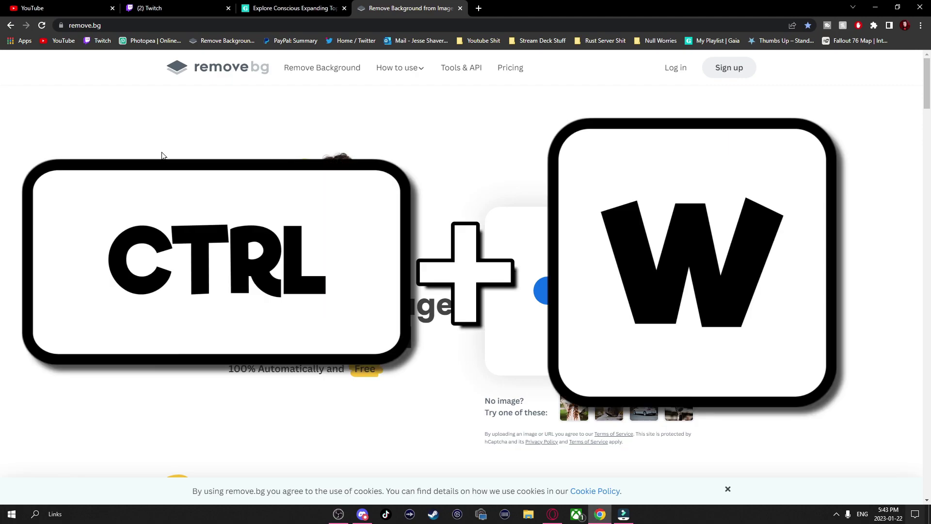
Close the remove.bg, Gaia and Twitch tabs with Ctrl+W, leaving only YouTube.
key("ctrl+w")
key("ctrl+w")
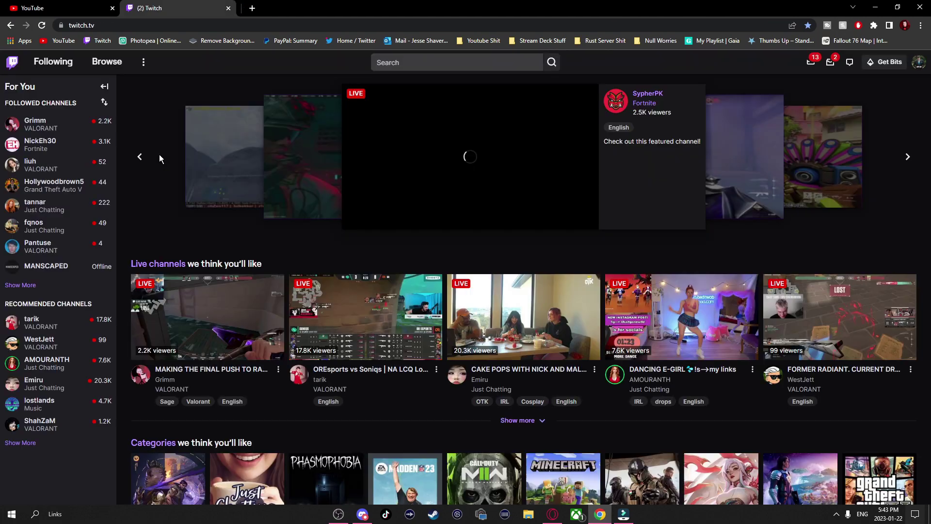
key("ctrl+w")
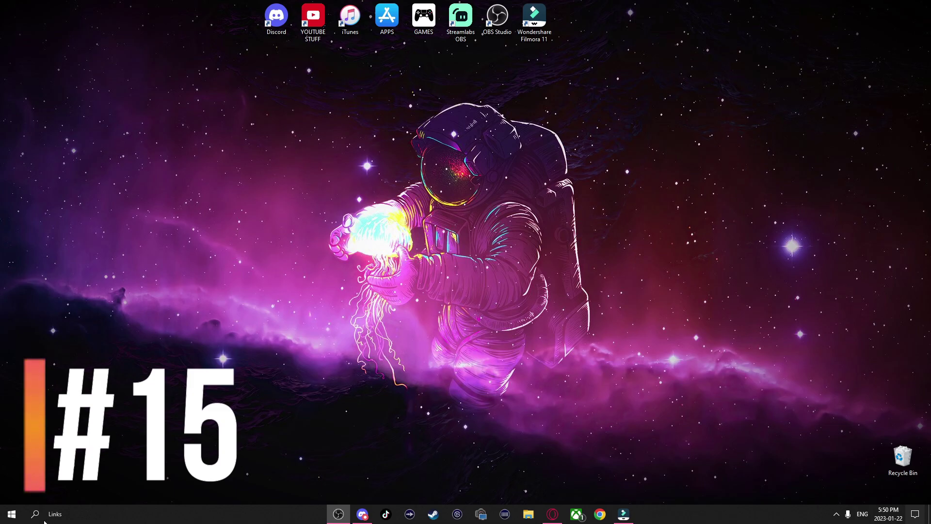
In Settings > Ease of Access > Mouse pointer, drag the size slider to enlarge the pointer to a medium size.
left_click(38, 515)
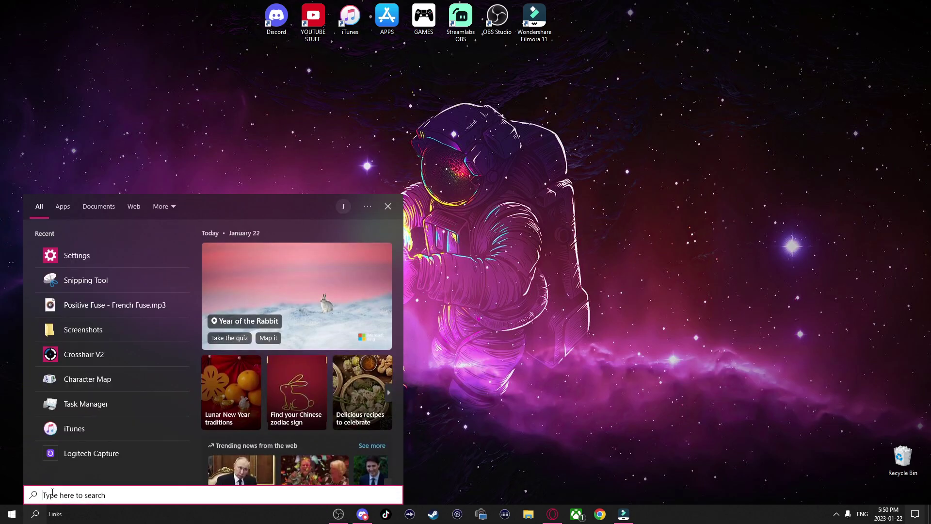
left_click(66, 254)
left_click(710, 266)
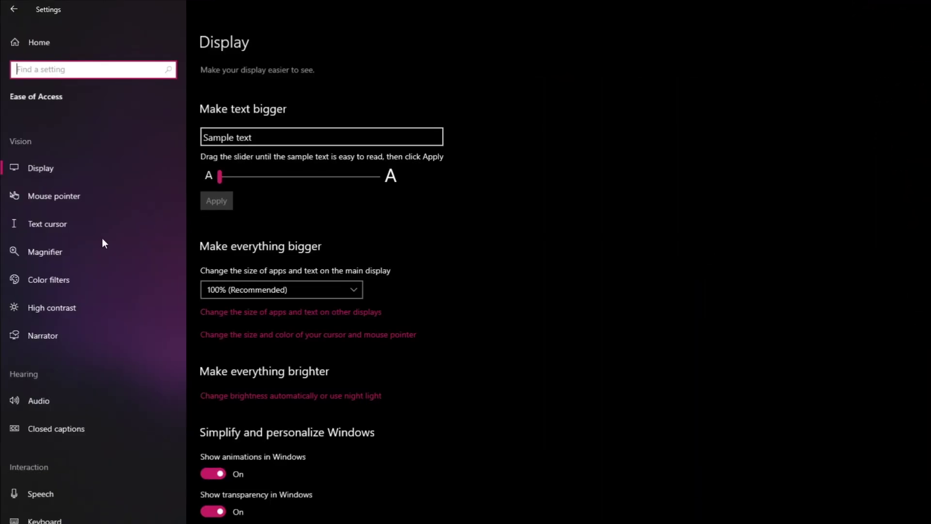
left_click(51, 196)
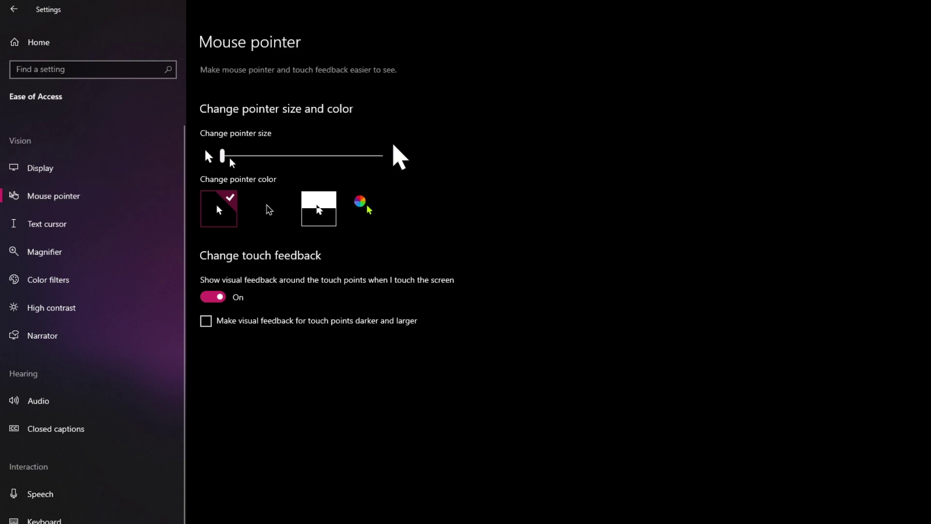
left_click_drag(222, 156, 381, 157)
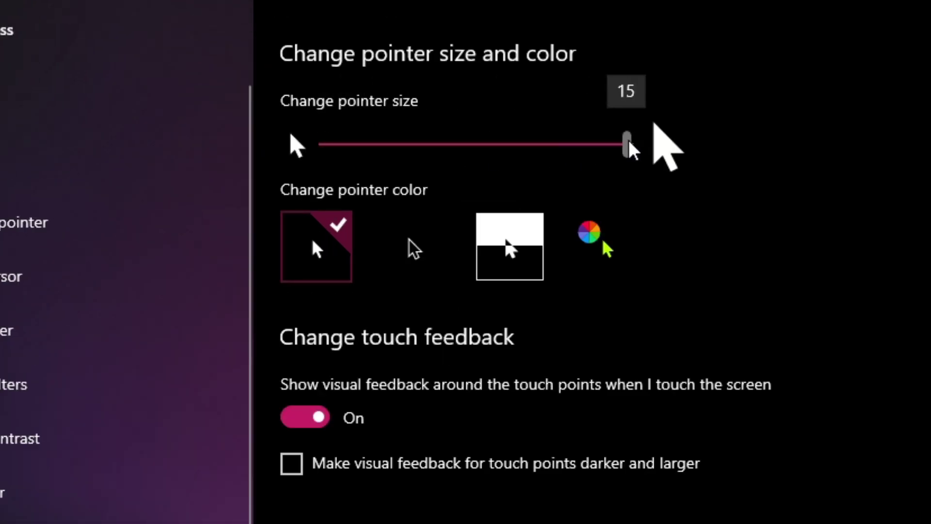
left_click_drag(630, 148, 454, 145)
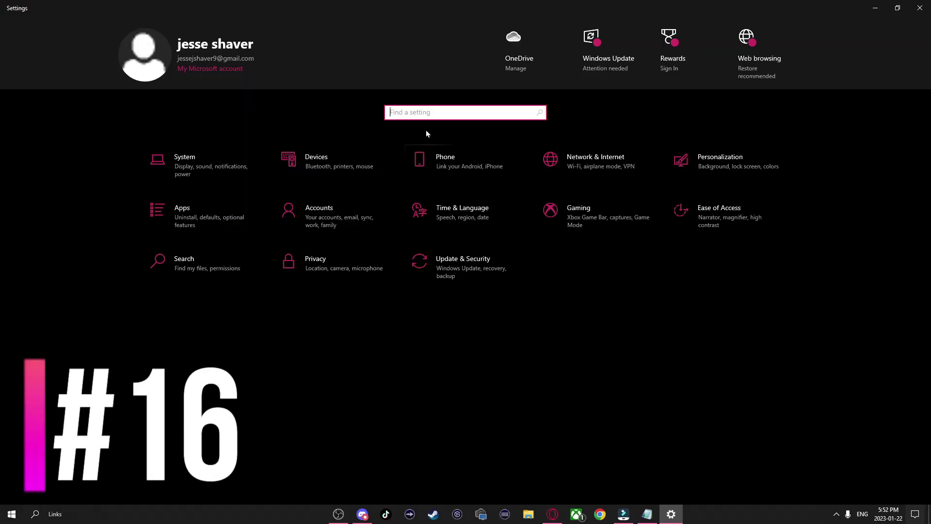
type("typi")
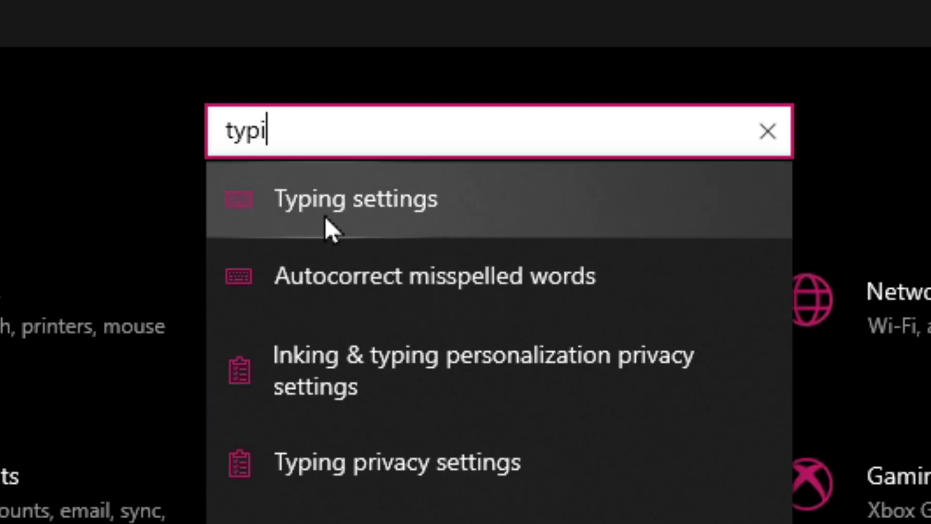
Turn on hardware-keyboard text suggestions and autocorrect, then complete 'hello' from the suggestions in Notepad.
left_click(384, 199)
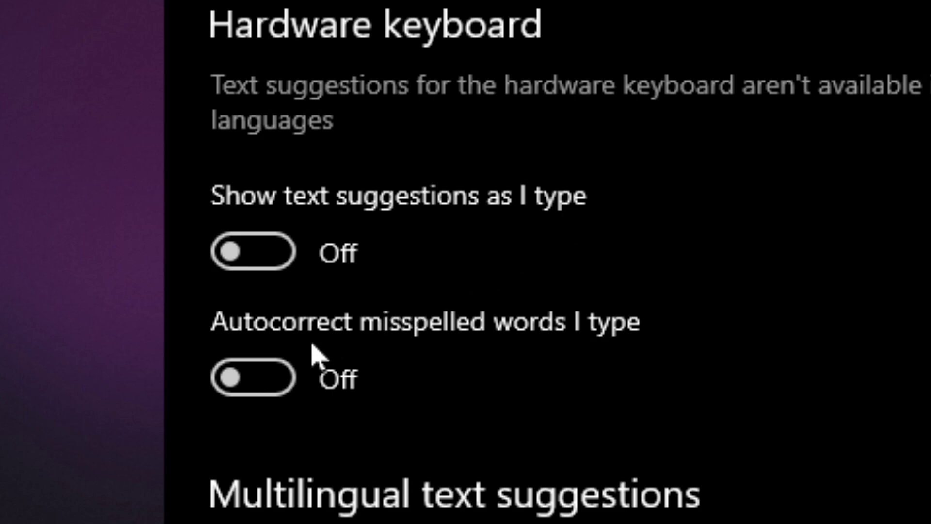
left_click(266, 254)
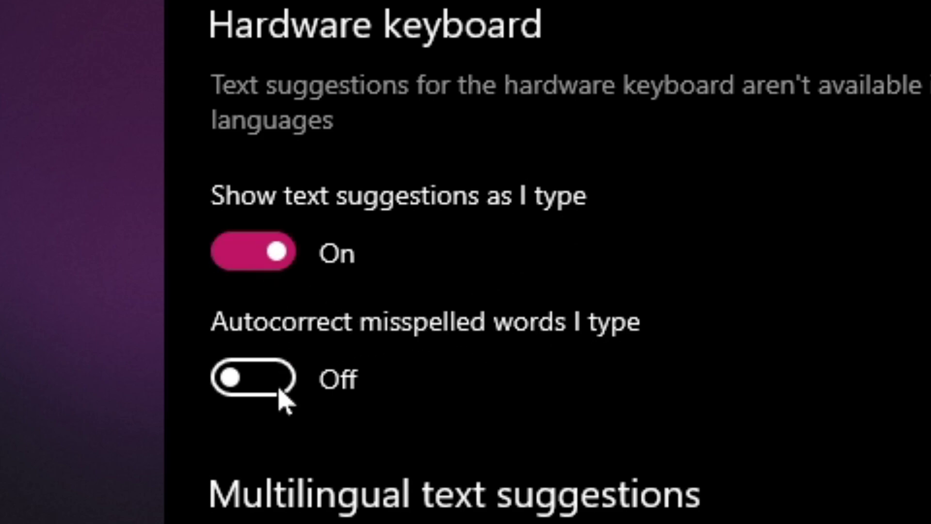
left_click(278, 384)
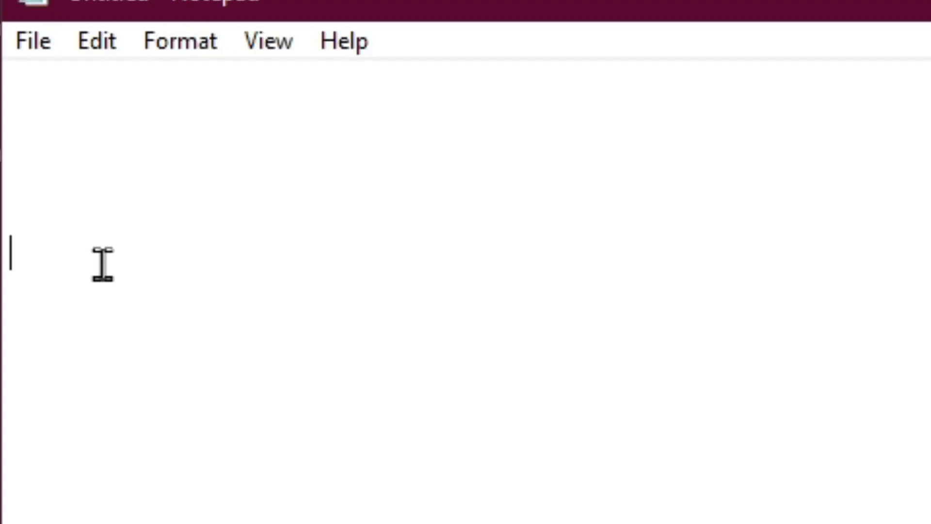
type("hel")
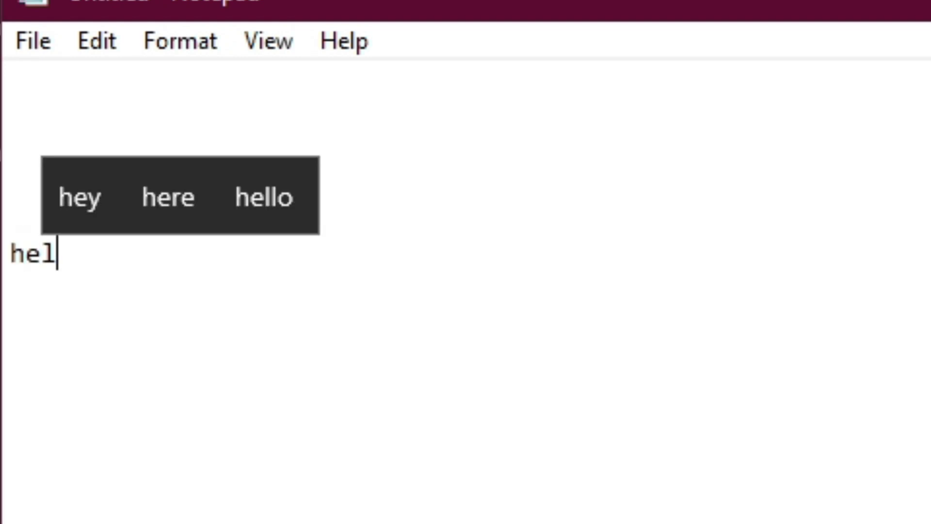
left_click(190, 206)
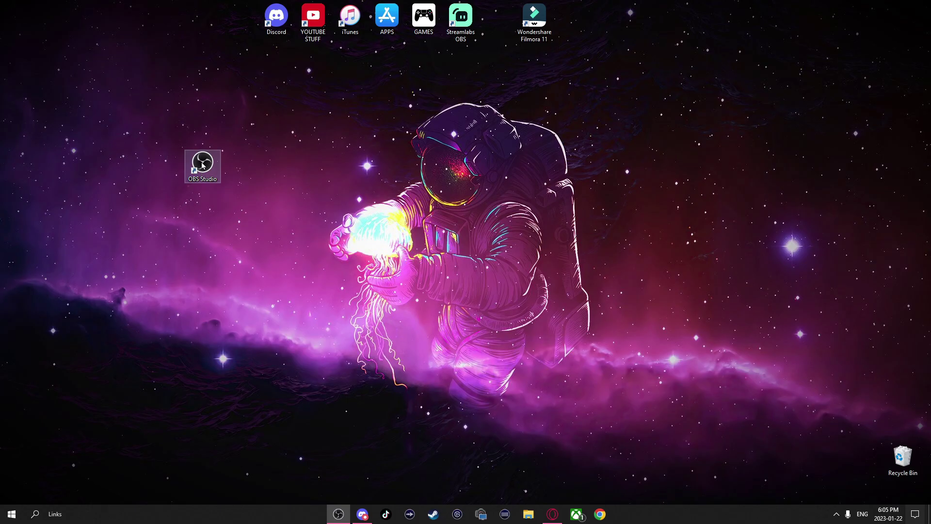
Reach the OBS Studio shortcut's Change Icon browser from its Properties.
right_click(202, 163)
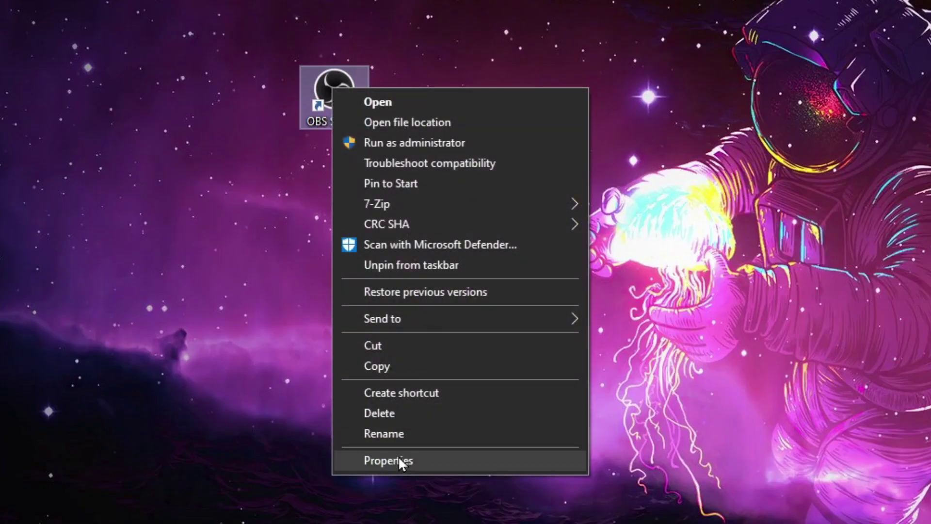
left_click(401, 463)
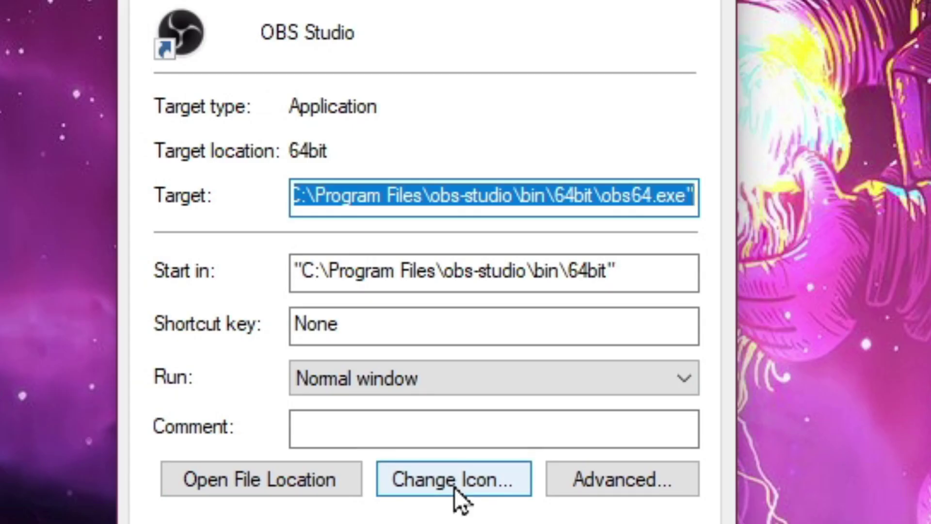
left_click(518, 432)
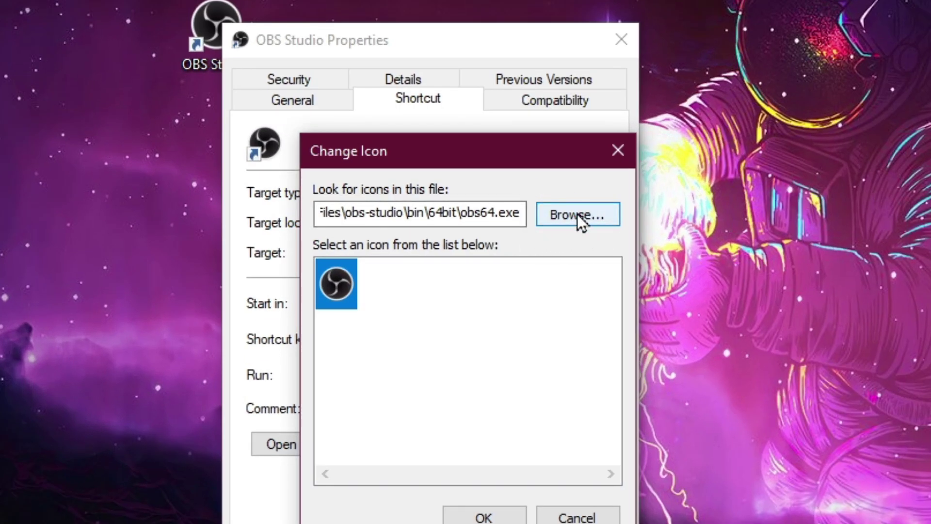
left_click(353, 242)
Assign the Donkey Kong .ico as the shortcut icon and apply with administrator permission.
double_click(664, 373)
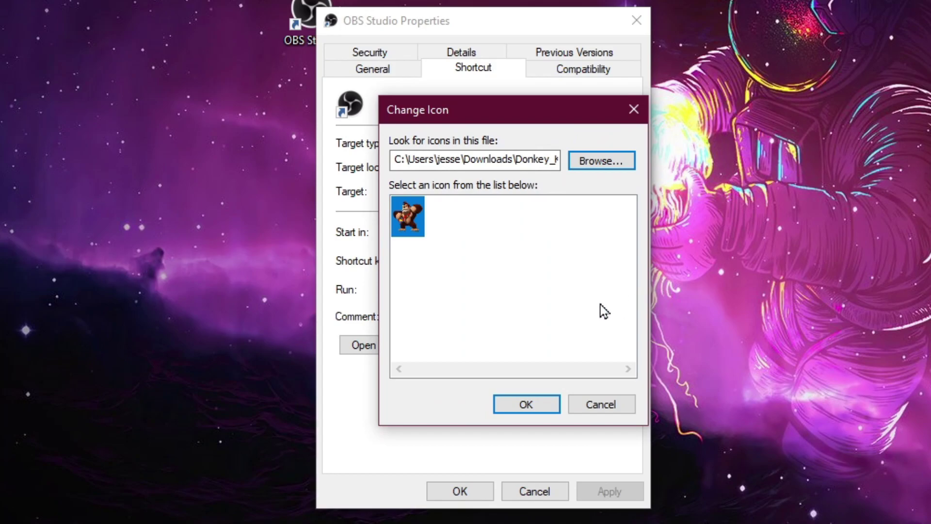
left_click(529, 405)
left_click(604, 493)
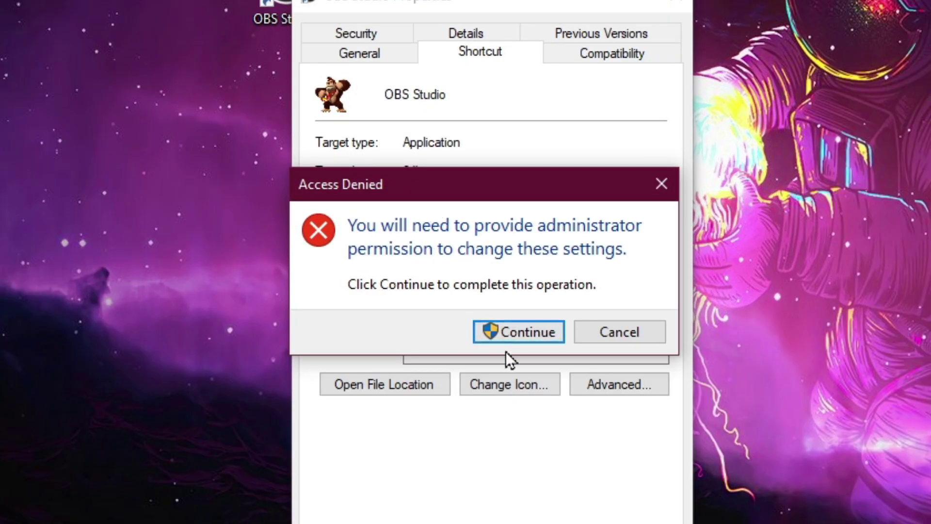
left_click(515, 337)
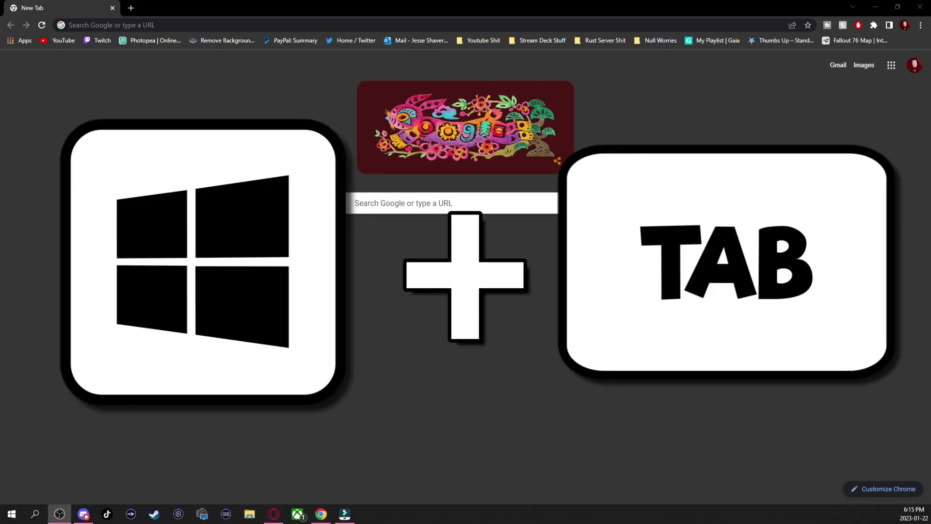
Switch to Discord via Task View (Win+Tab), then launch File Explorer with Win+E and reposition it.
key("super+Tab")
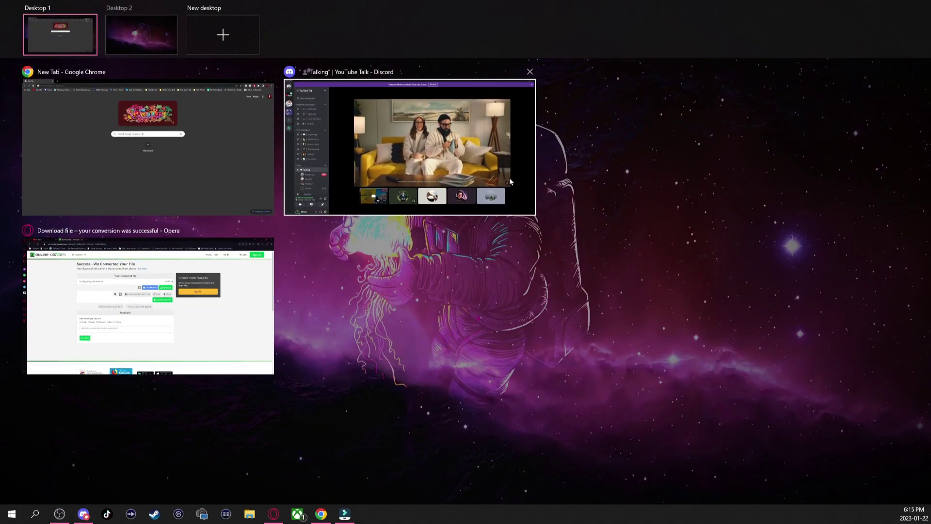
mouse_move(409, 146)
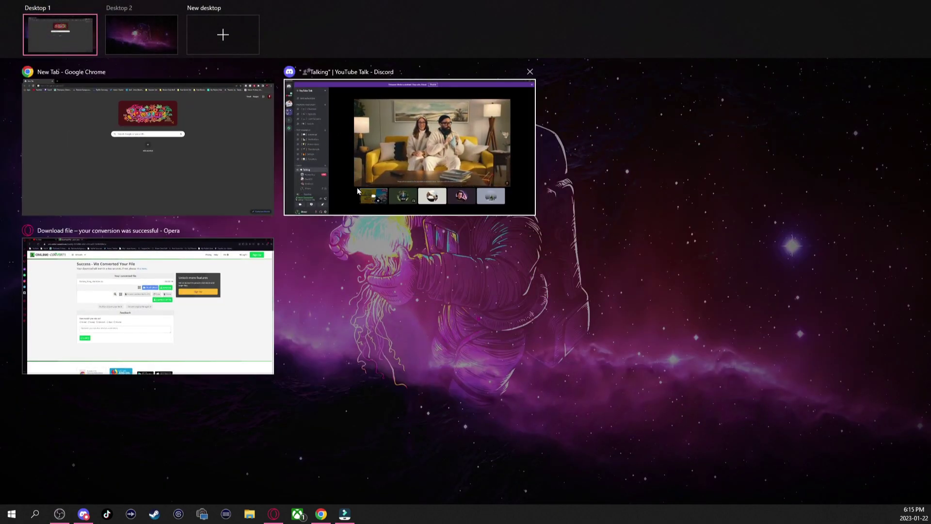
left_click(331, 148)
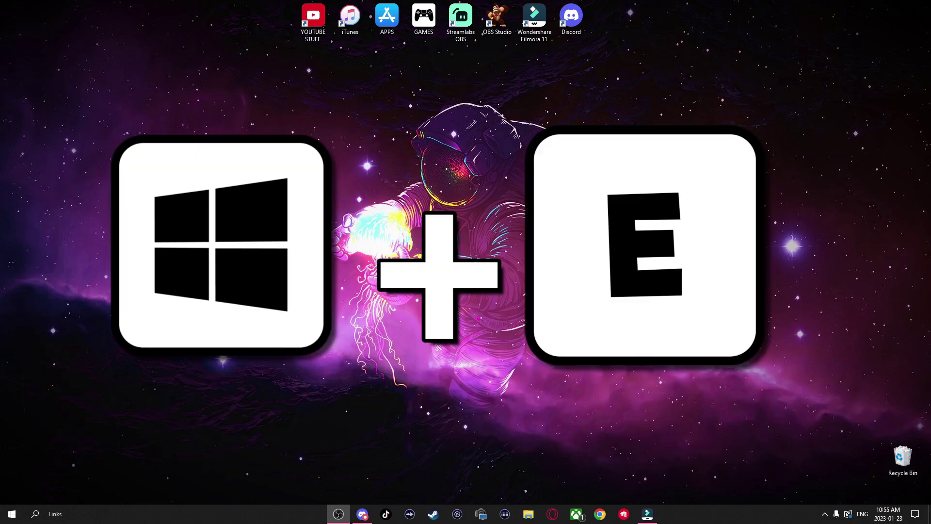
key("super+e")
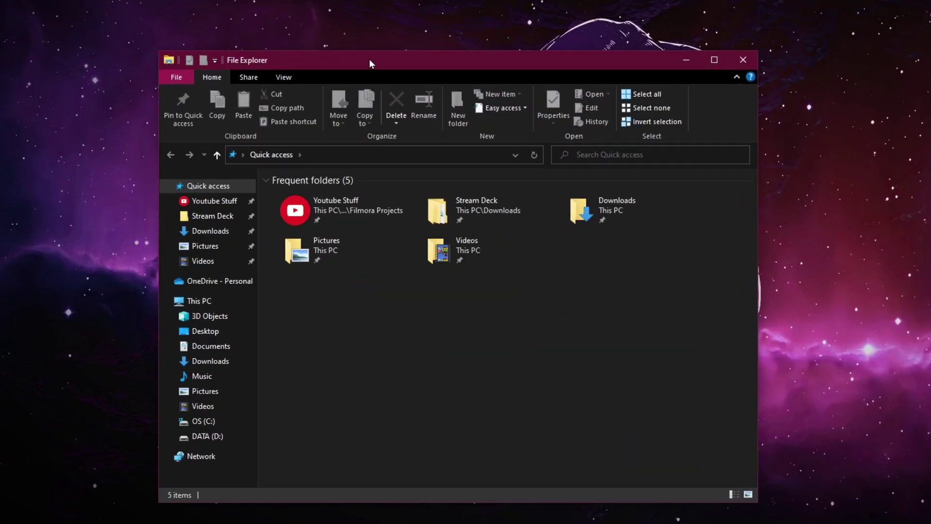
left_click_drag(369, 59, 520, 4)
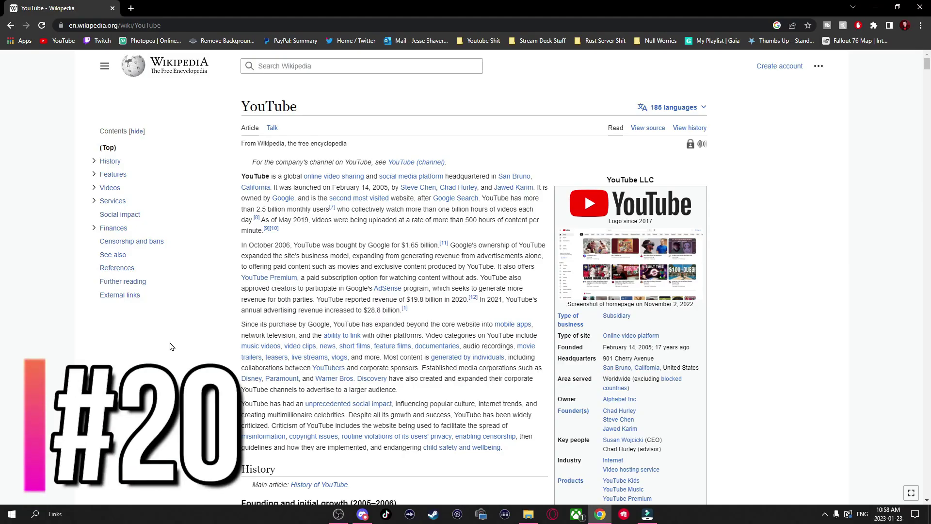
scroll(231, 358, "down", 2)
scroll(225, 367, "up", 2)
Page down YouTube's Wikipedia article with Space three times, then return to Discord's #h channel.
key("space")
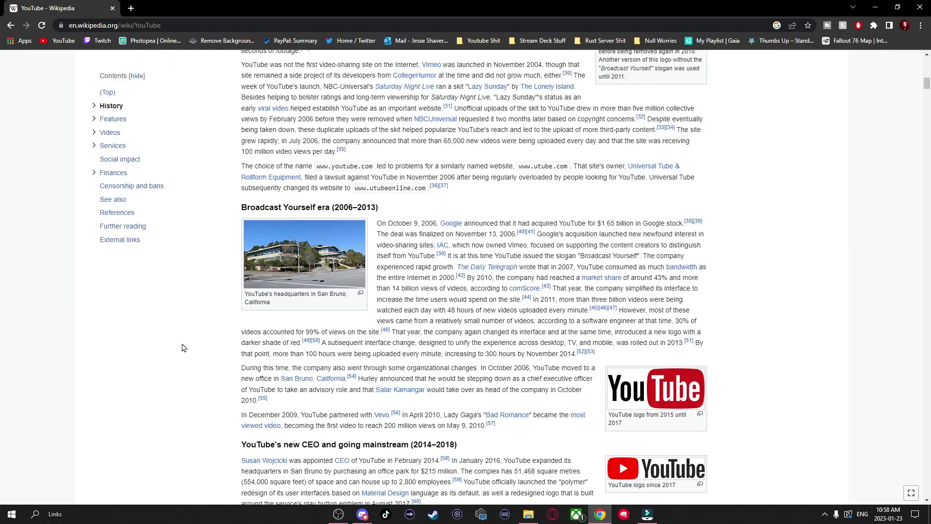
key("space")
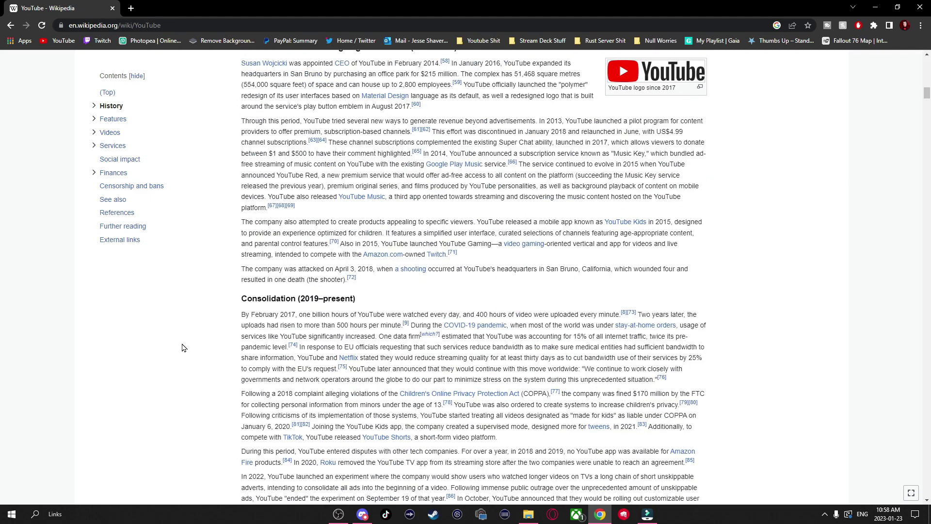
key("space")
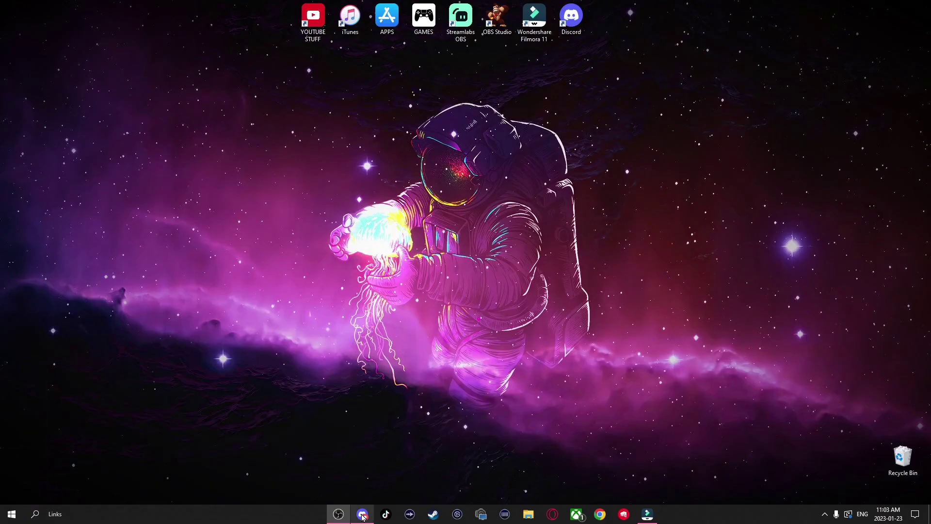
left_click(362, 515)
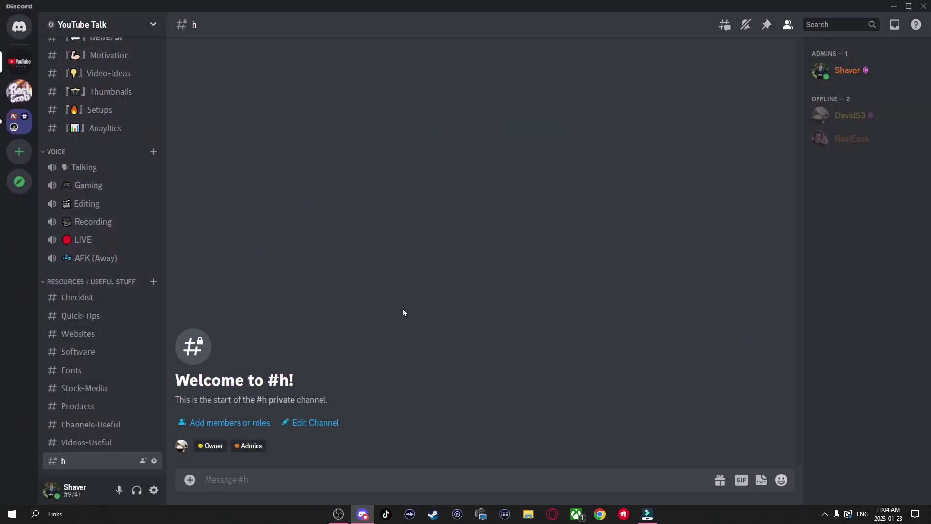